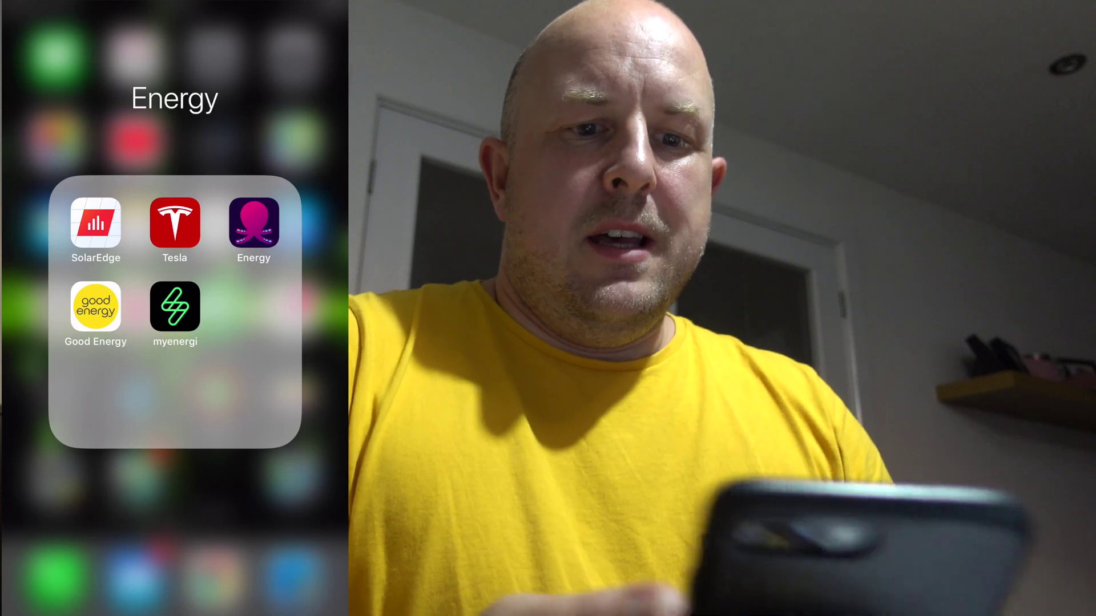
Step: Launch the SolarEdge app and scroll the dashboard showing 21.56 kWh produced today
click(96, 223)
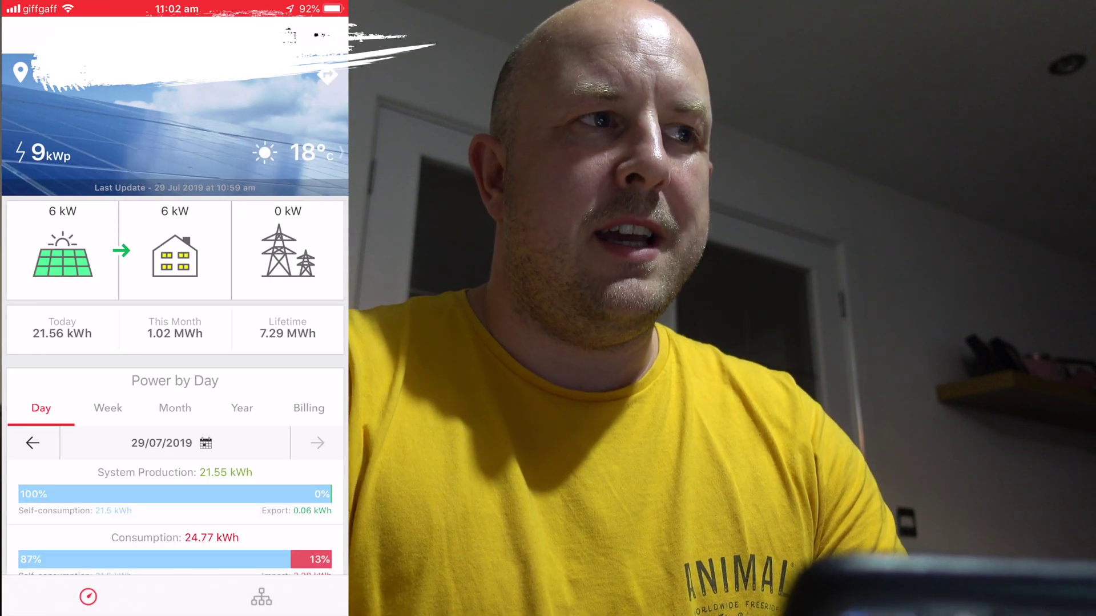
scroll(174, 285, down, 1)
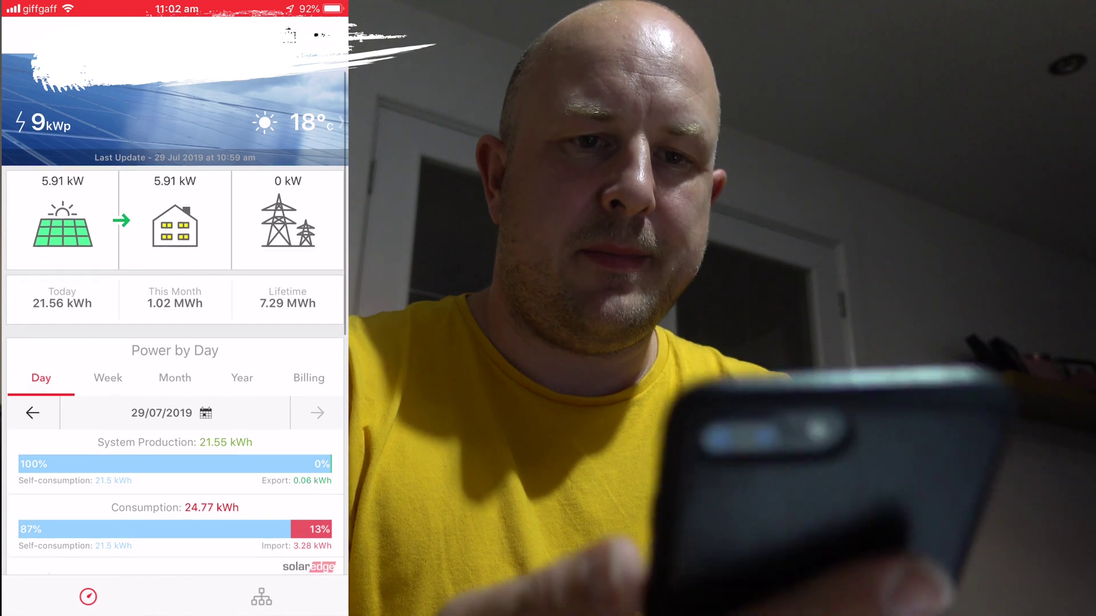
scroll(174, 314, down, 5)
scroll(174, 314, down, 3)
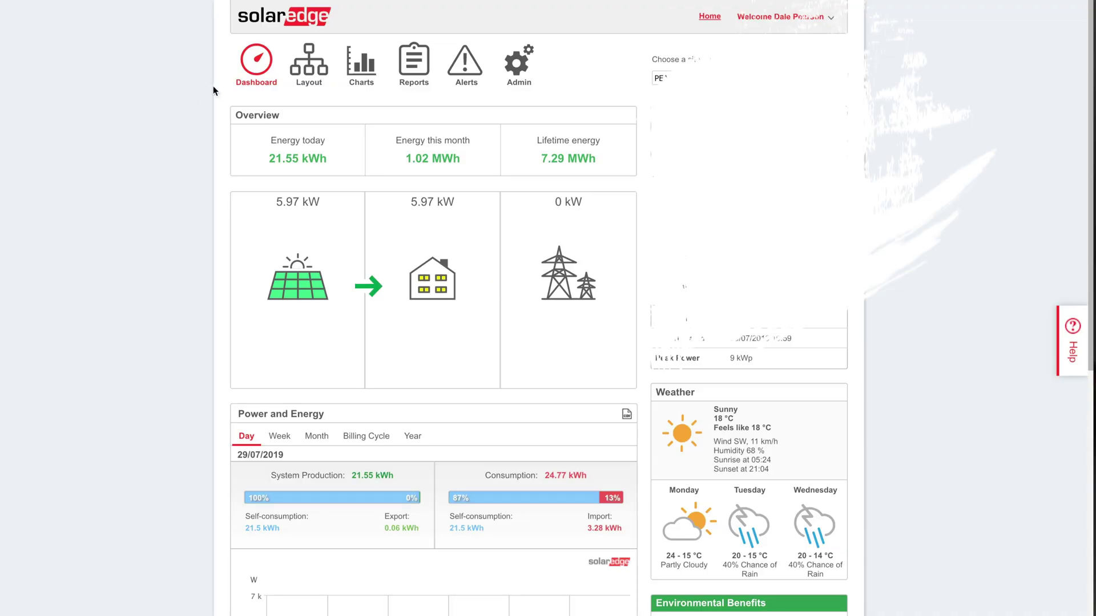
Step: Open the site's Admin settings, review Site Access, then show the Revenue tab
click(518, 69)
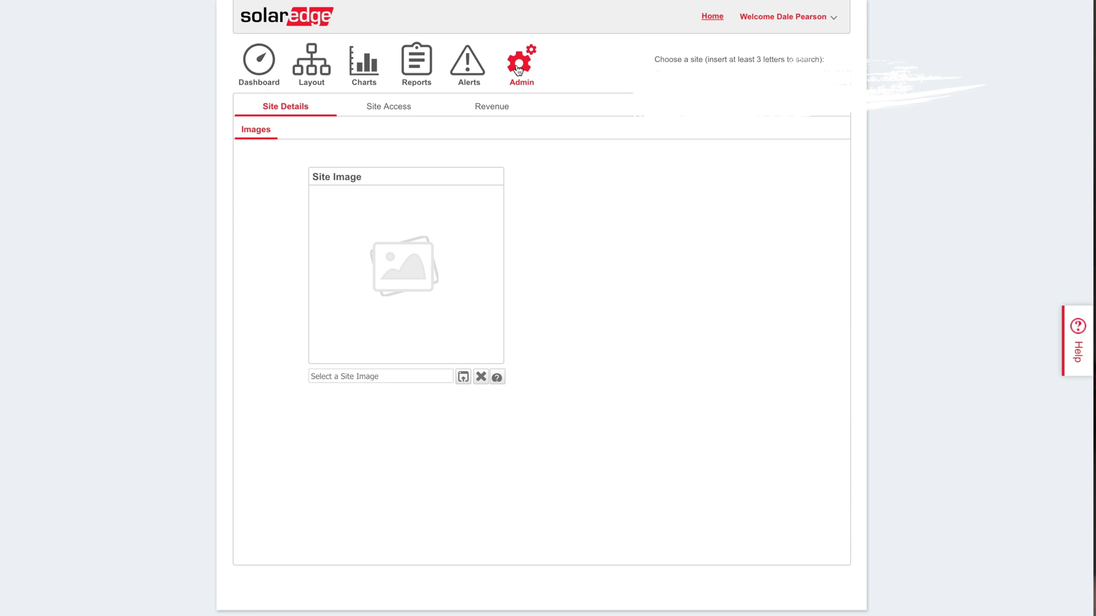
click(397, 109)
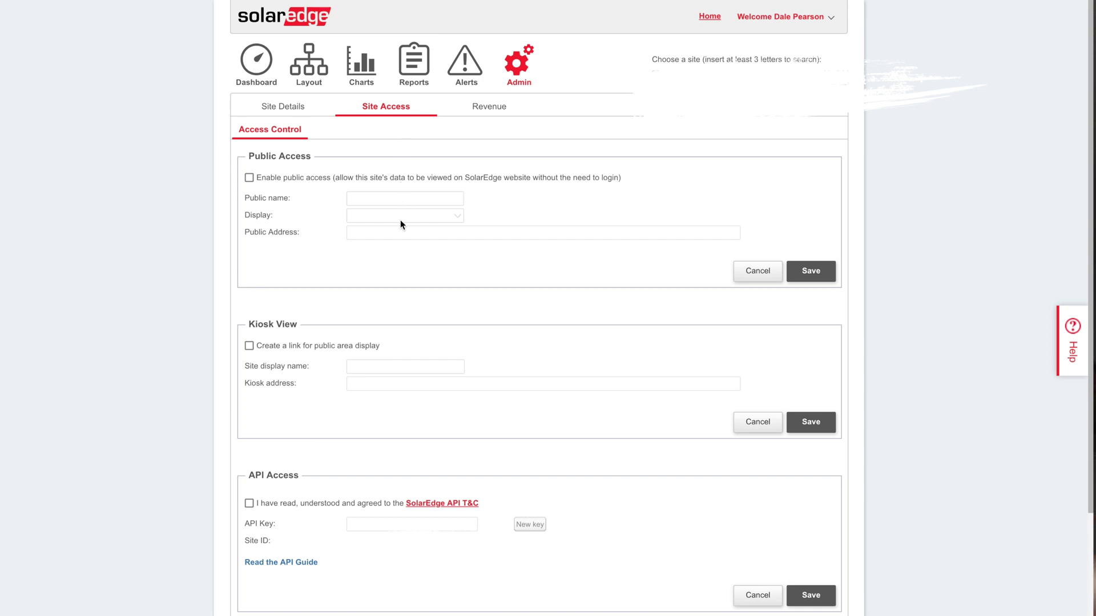
scroll(400, 221, down, 2)
scroll(400, 224, down, 3)
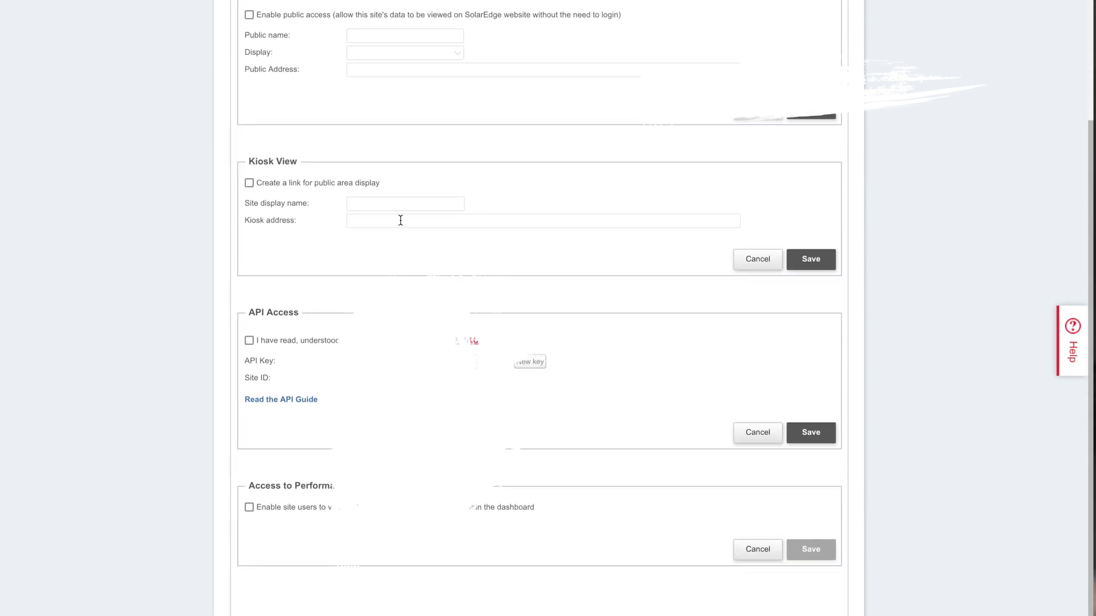
scroll(400, 220, down, 1)
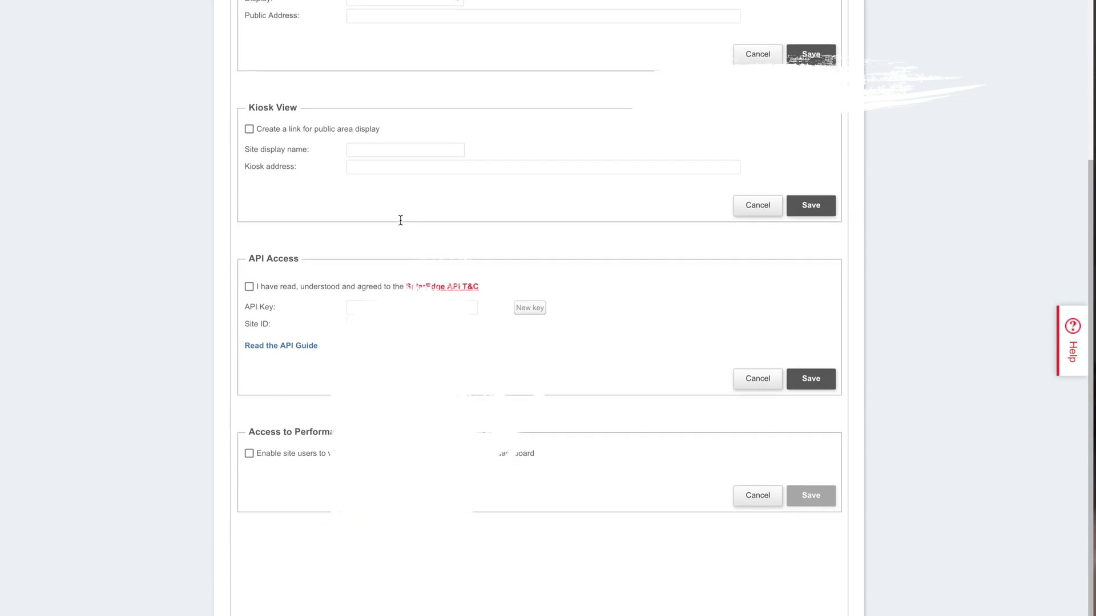
scroll(400, 221, up, 4)
scroll(400, 221, up, 1)
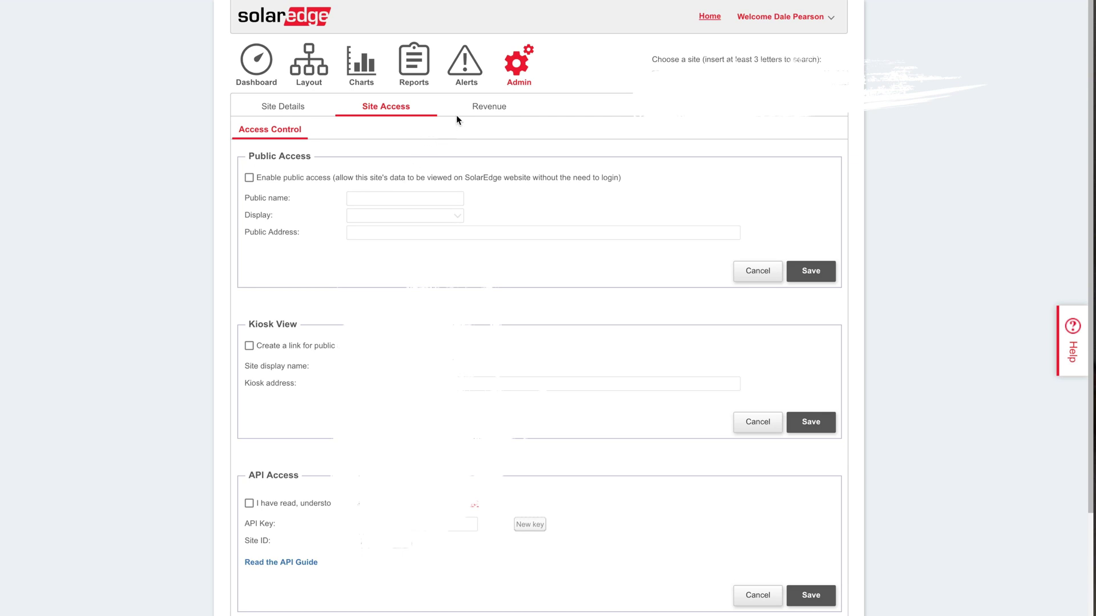
click(489, 106)
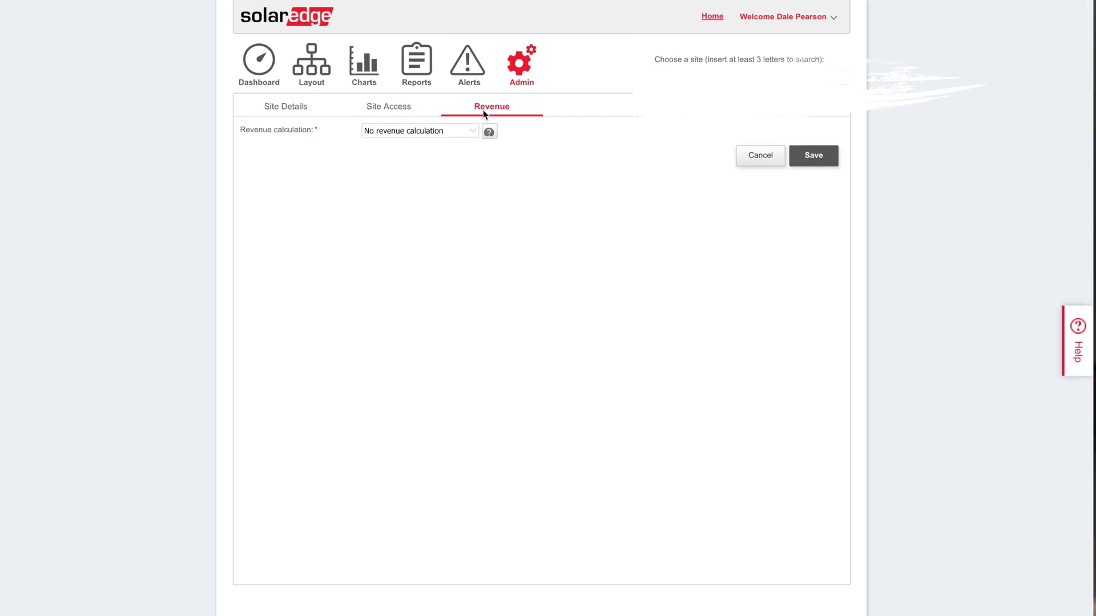
Step: Set revenue calculation to Flat rate and date a new rate from 24/08/2018
click(473, 133)
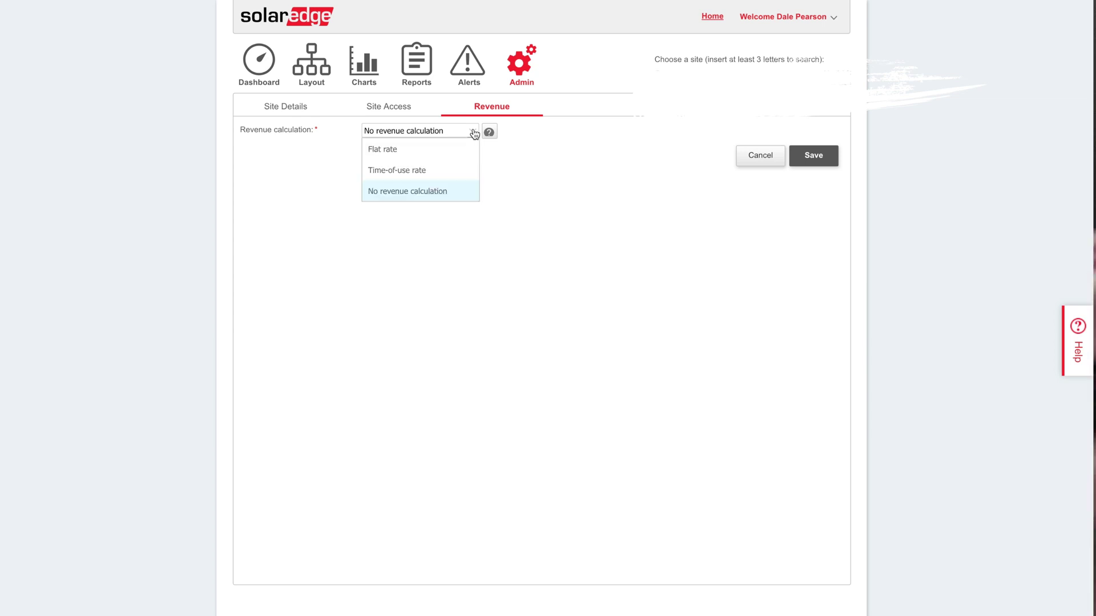
click(444, 152)
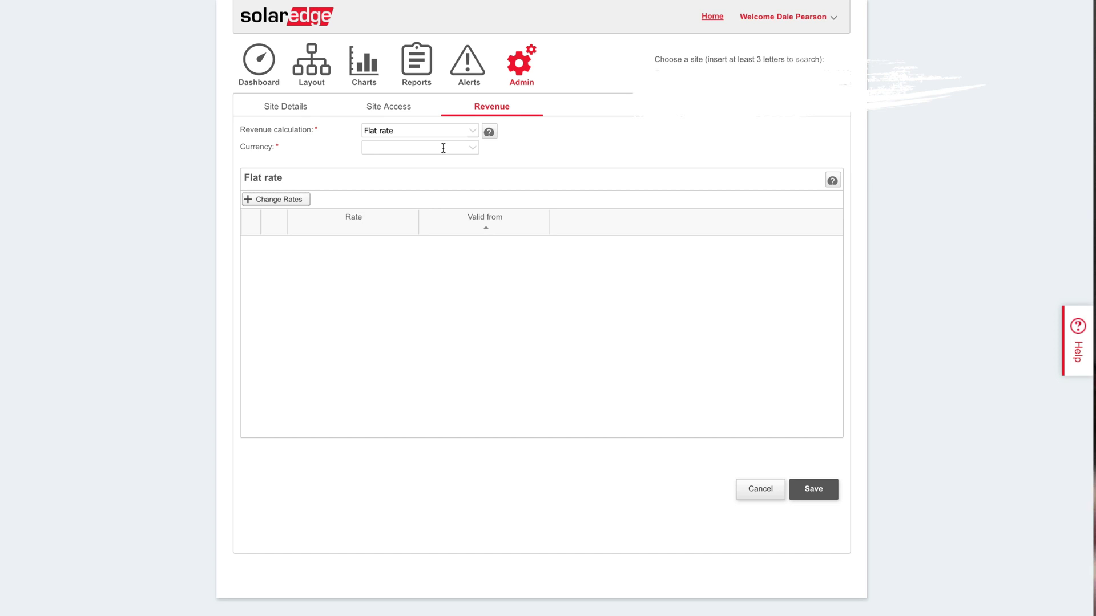
click(296, 200)
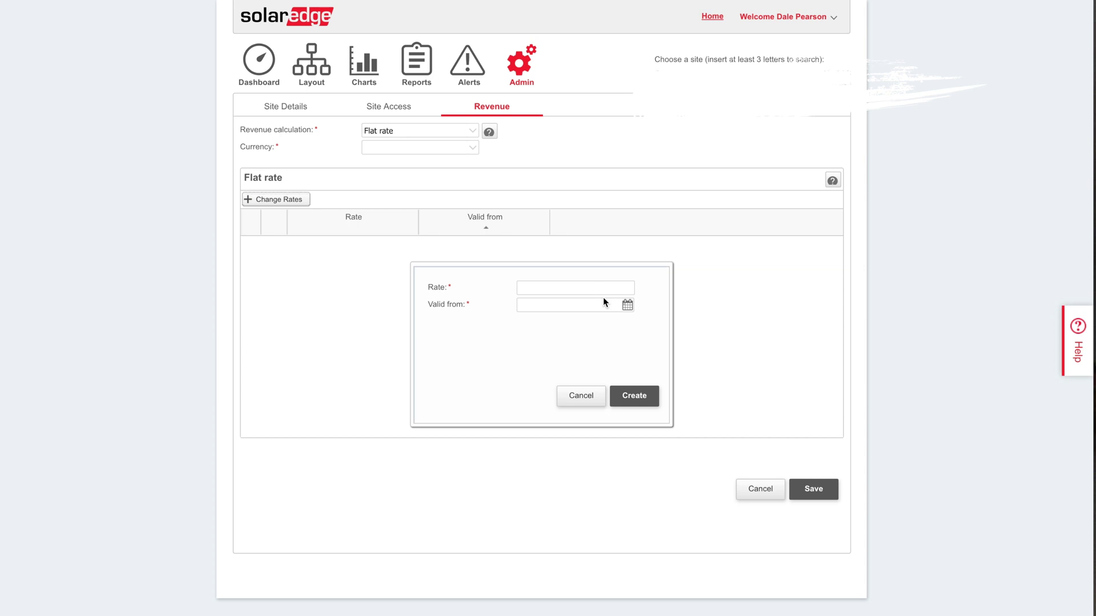
click(628, 306)
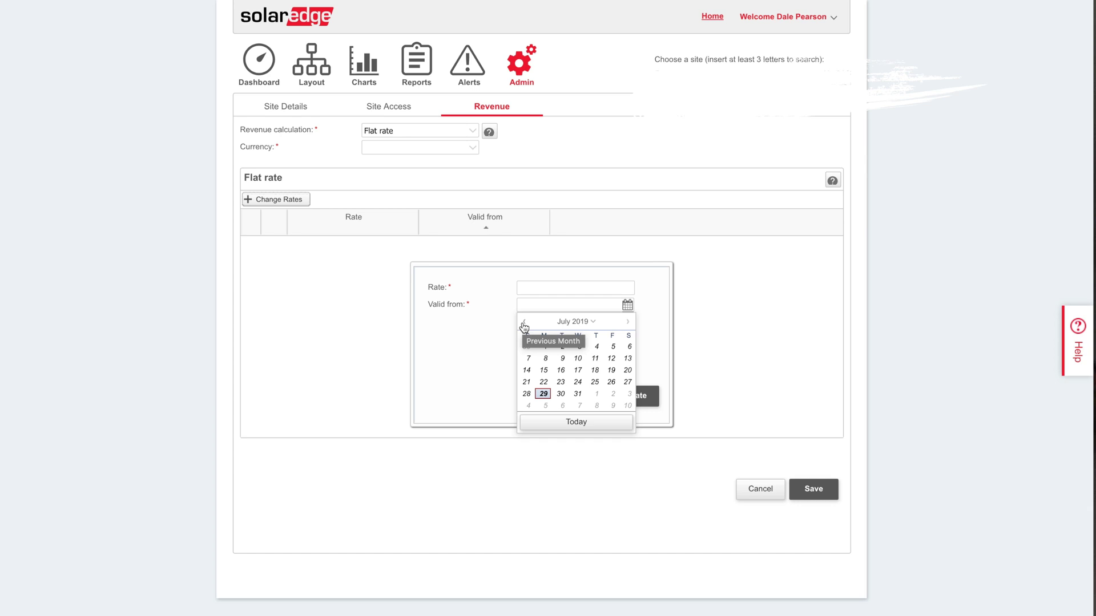
click(592, 323)
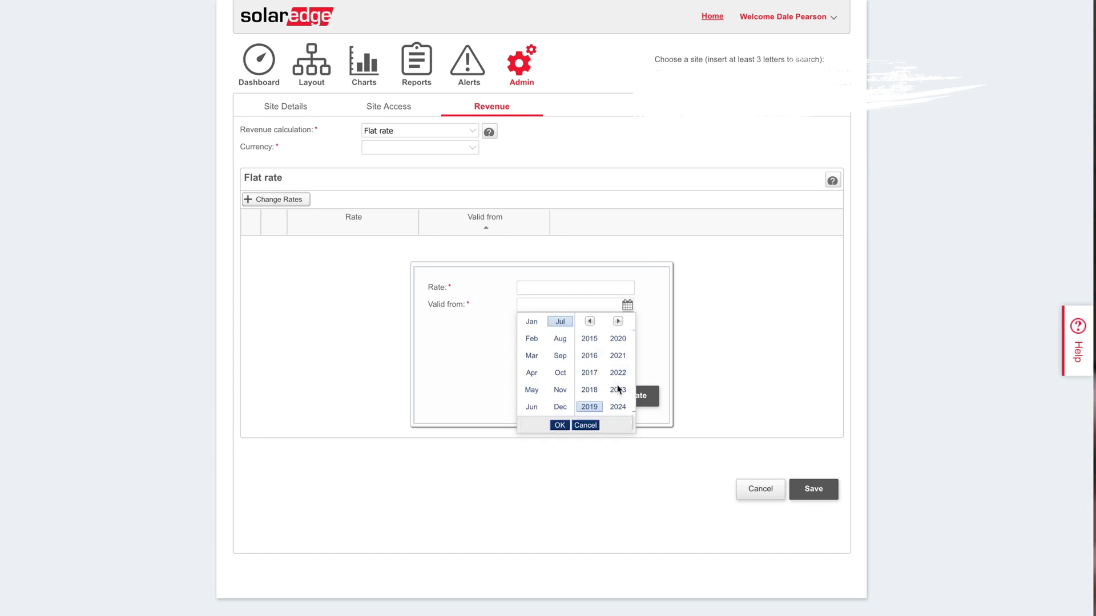
click(589, 390)
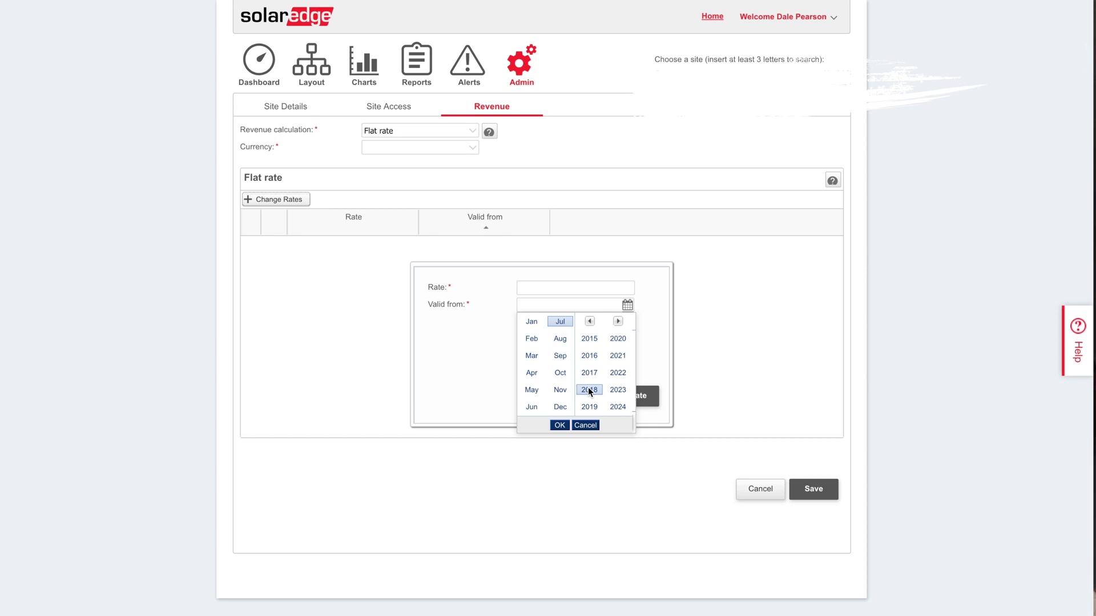
click(558, 340)
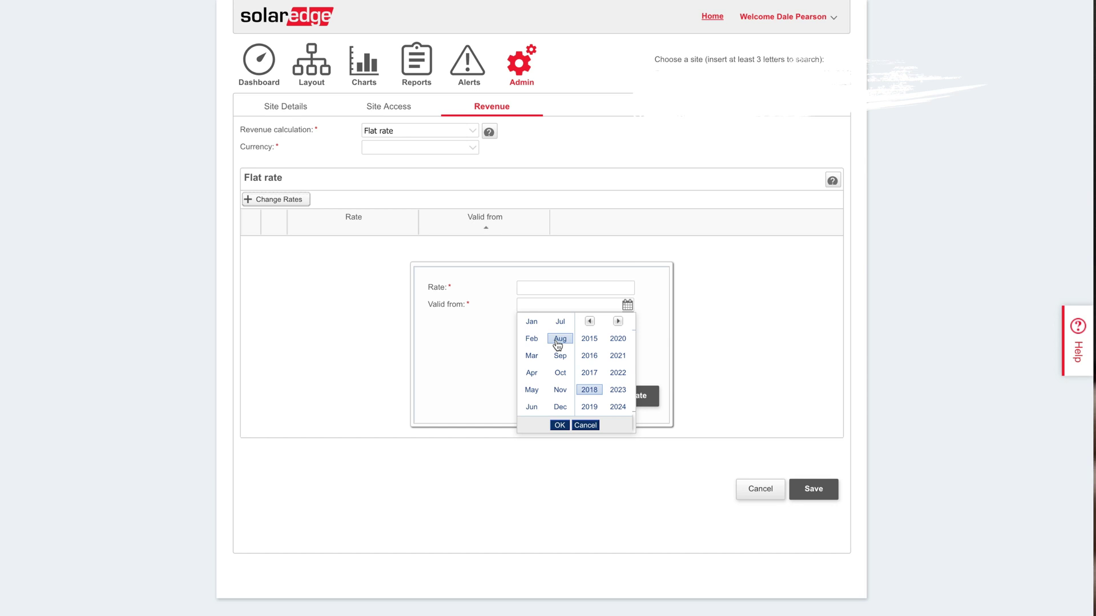
click(559, 426)
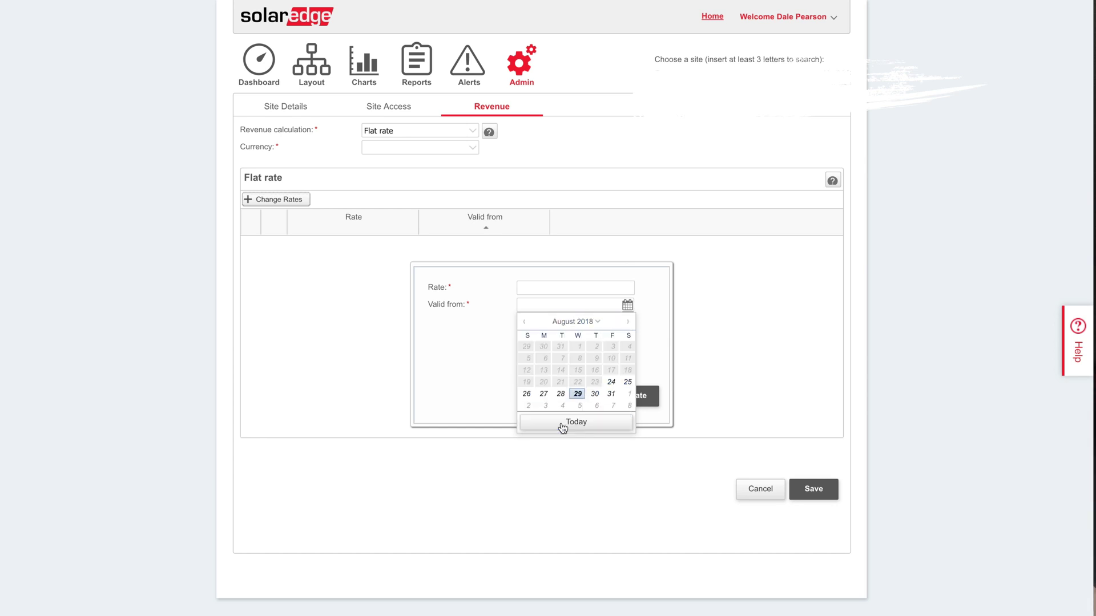
click(611, 383)
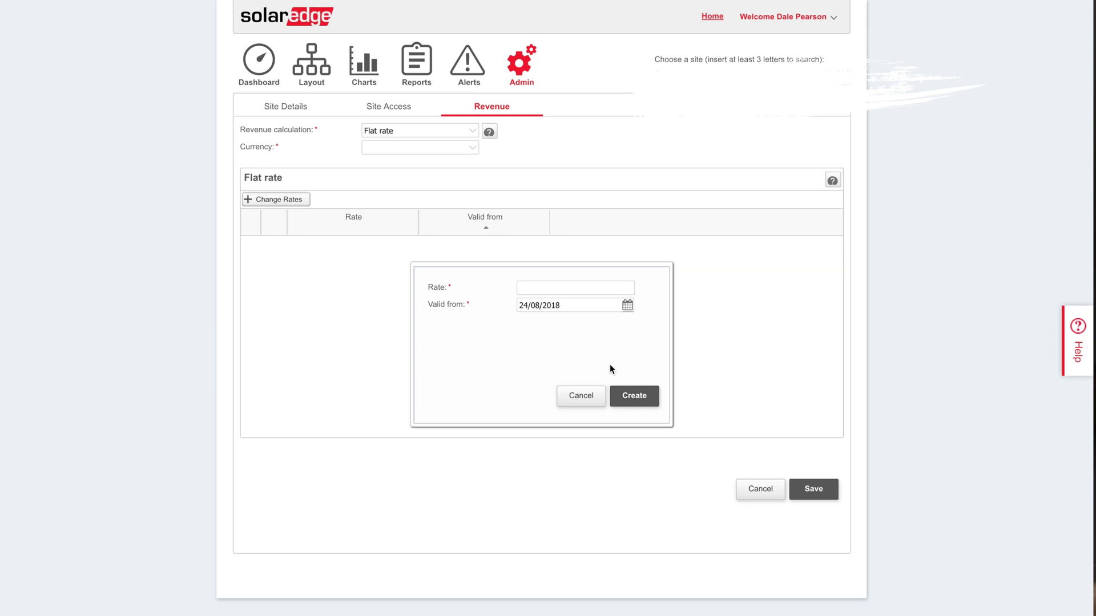
Step: Enter a rate of 0.0393 and add it to the rates table
click(573, 288)
text(0.0393)
click(634, 395)
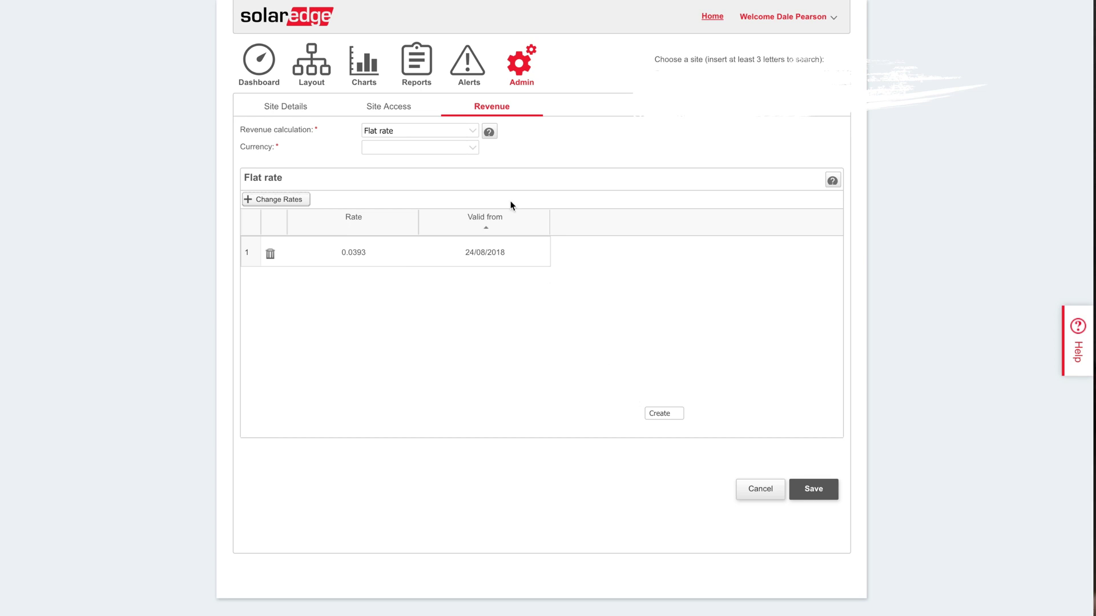
click(473, 149)
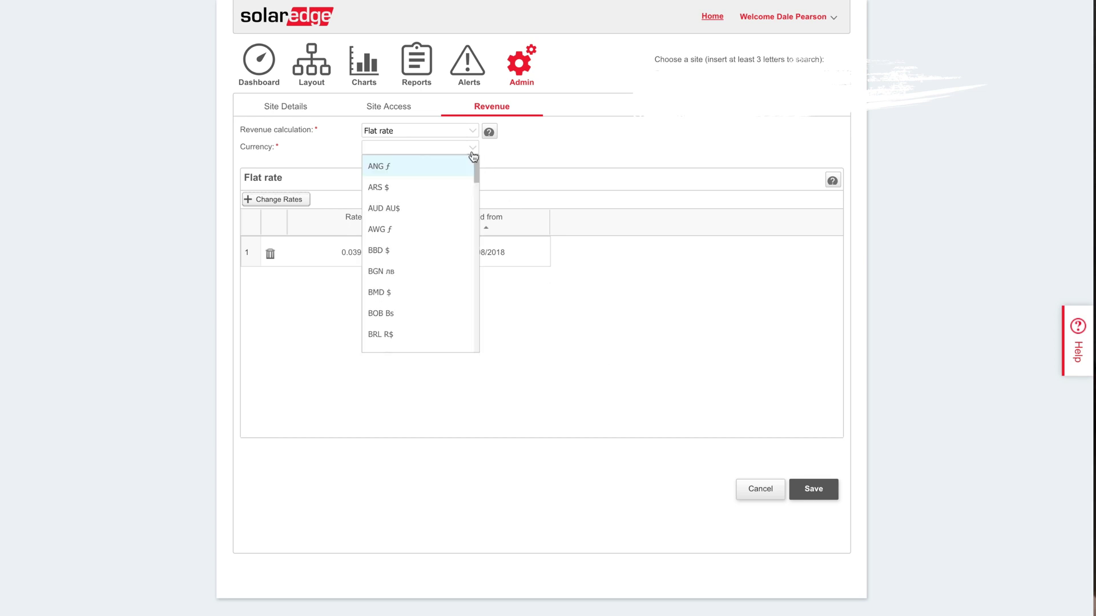
Step: Choose GBP £ as the revenue currency
scroll(448, 224, down, 5)
scroll(447, 224, down, 2)
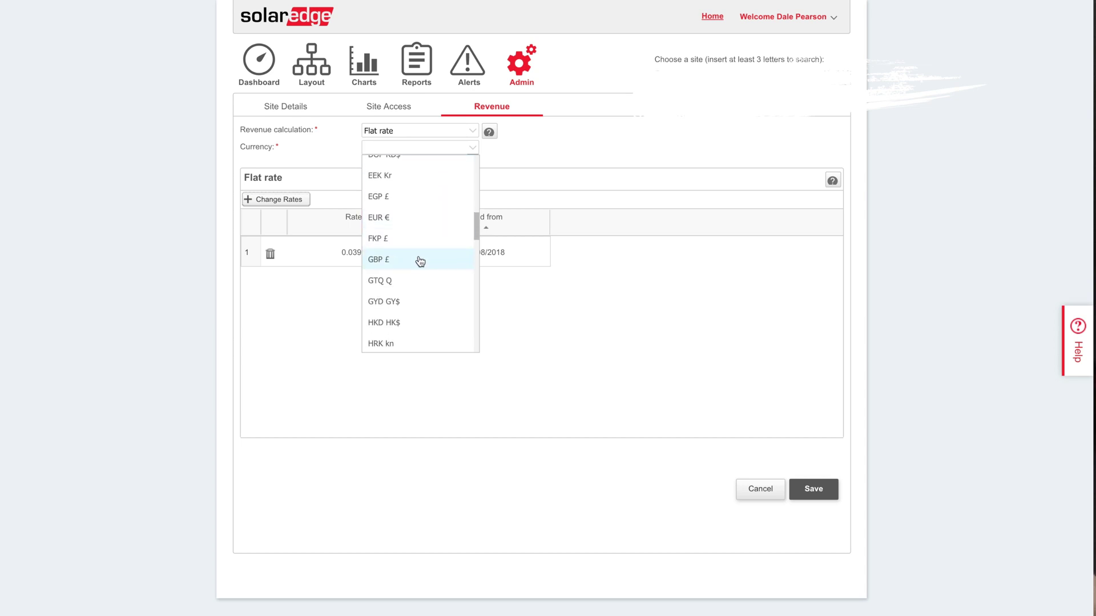
click(420, 260)
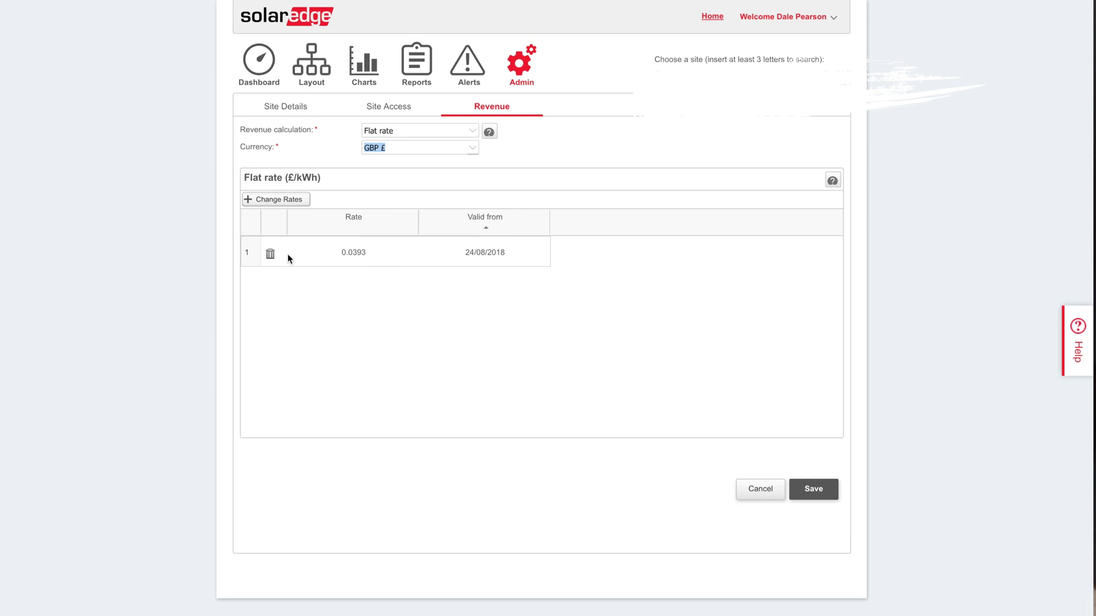
click(282, 200)
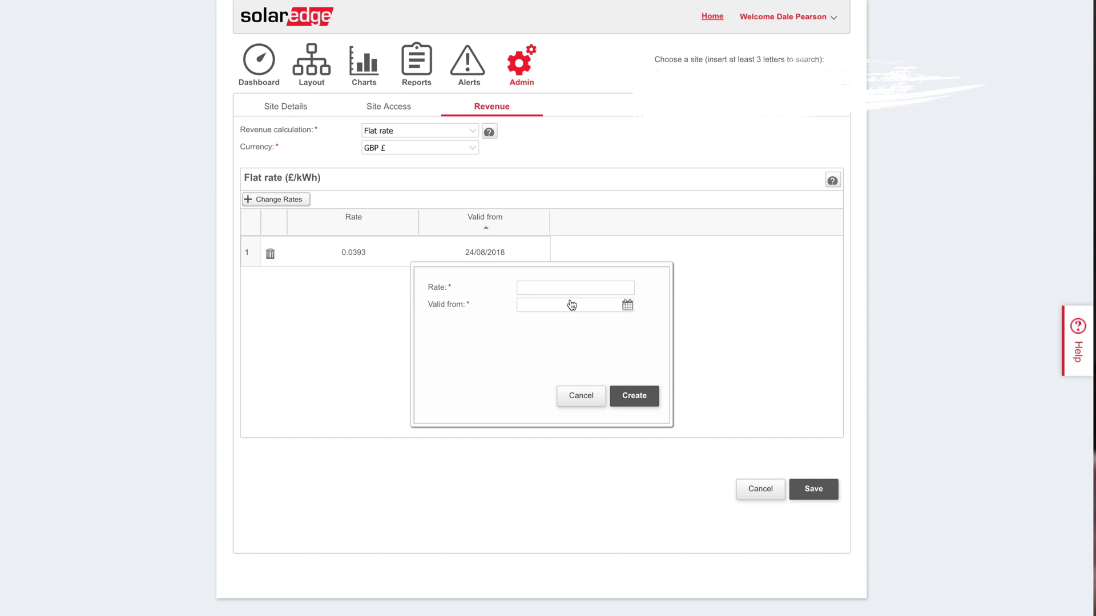
Step: Try adding a 0.0262 rate dated 24/08/2018, which is rejected as a duplicate, and cancel
click(628, 305)
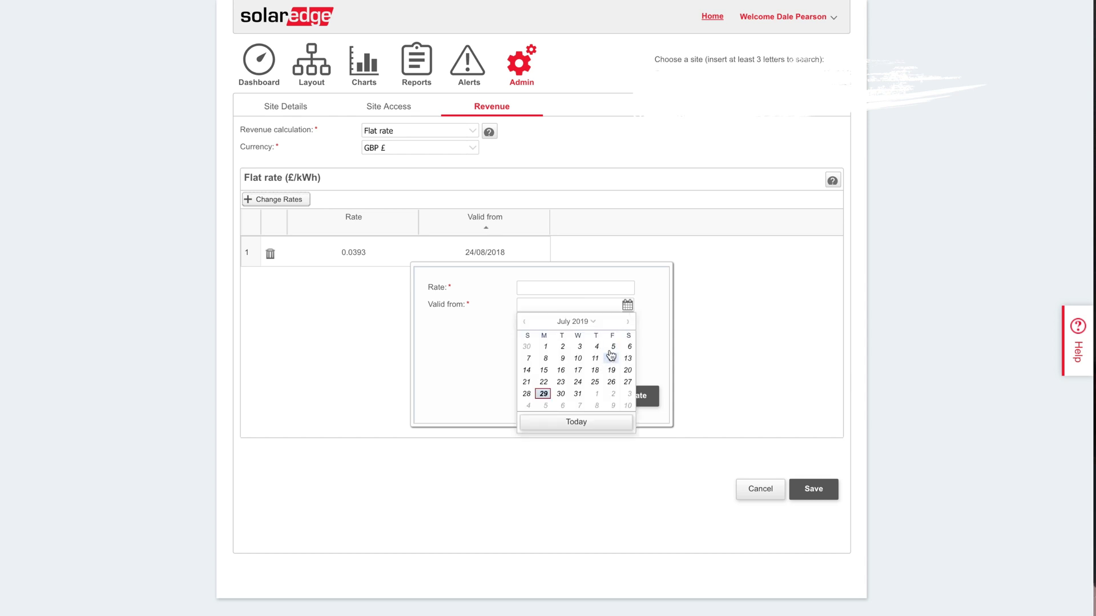
click(581, 321)
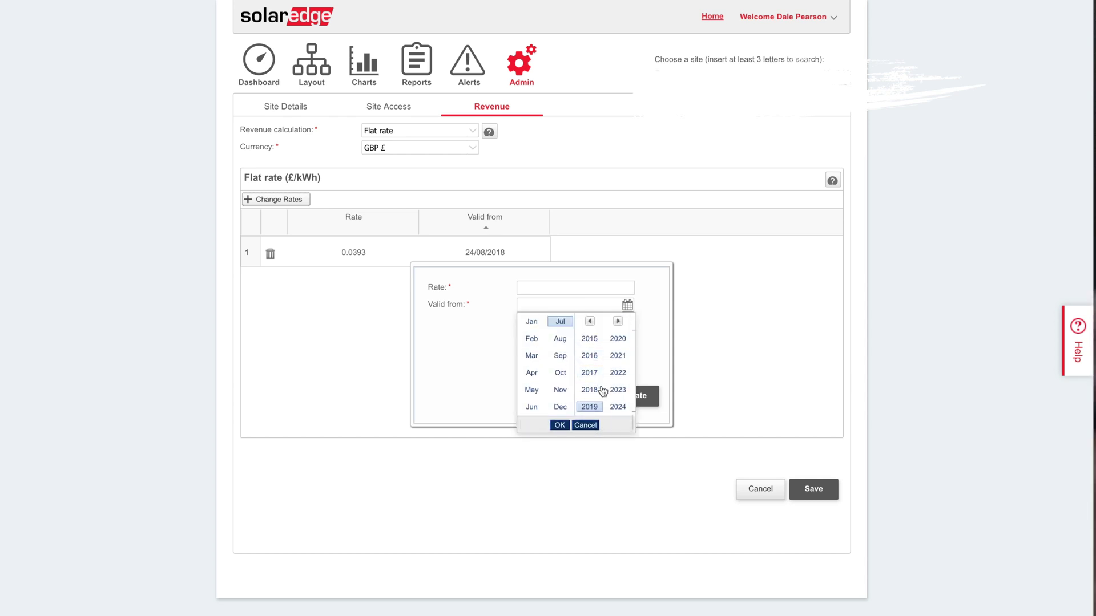
click(594, 392)
click(559, 338)
click(559, 425)
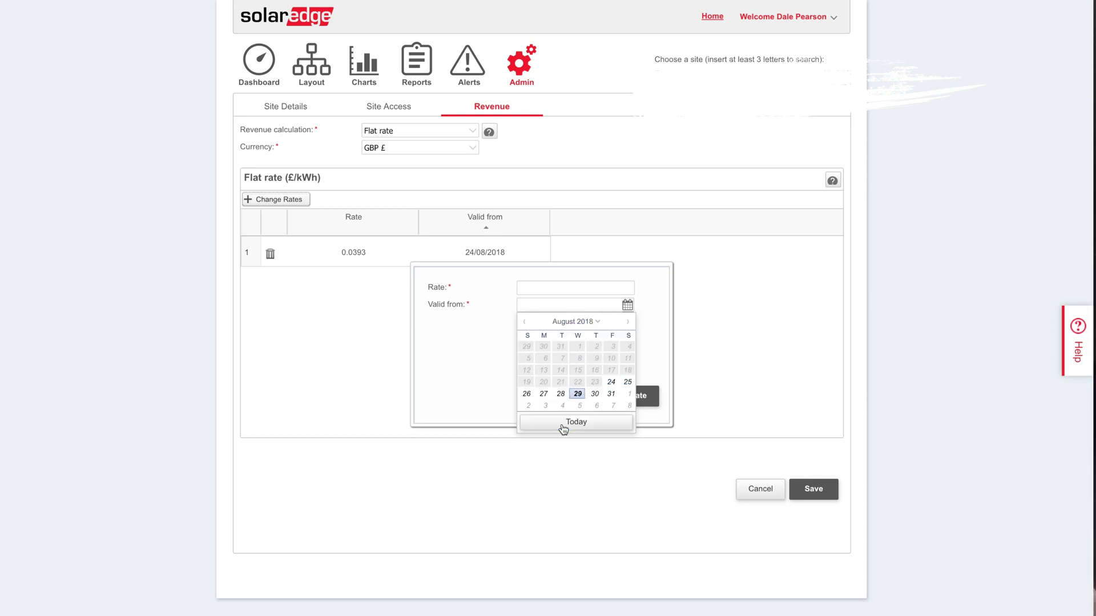
click(611, 382)
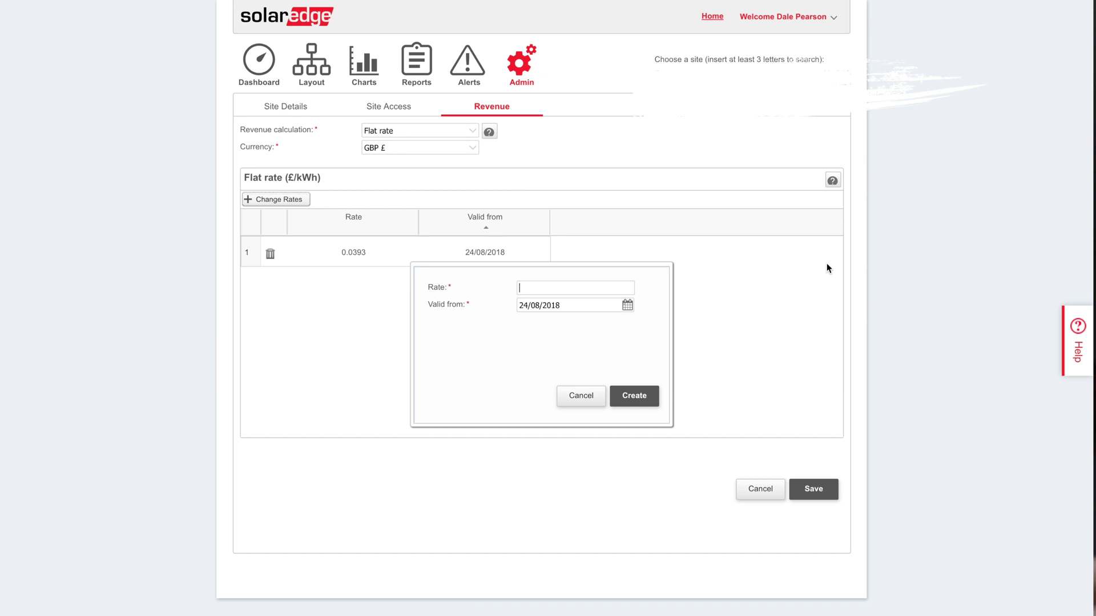
text(0.0262)
click(651, 396)
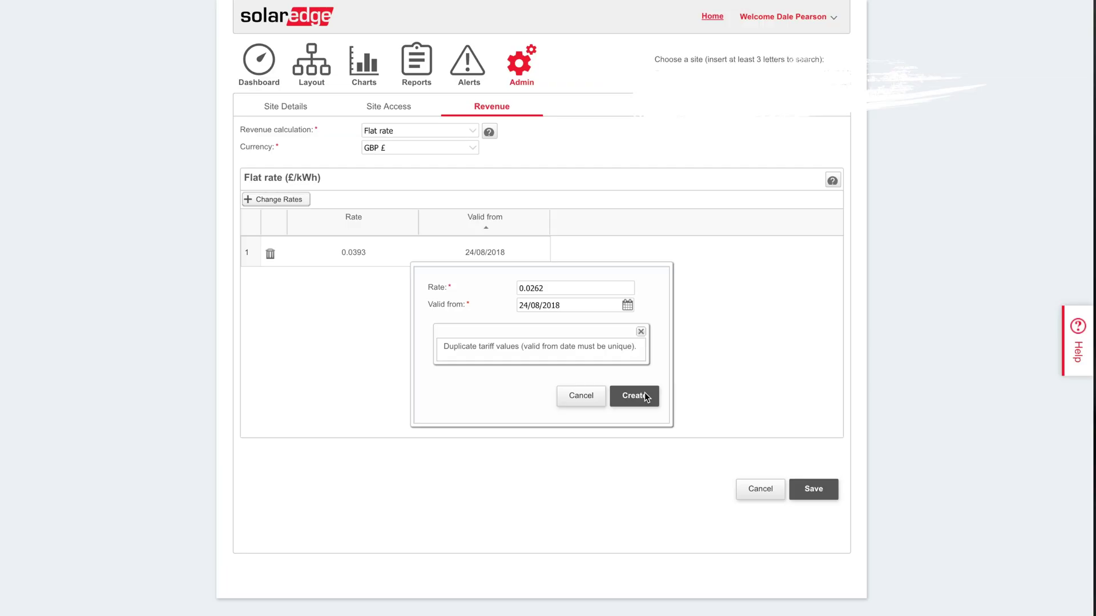
click(640, 332)
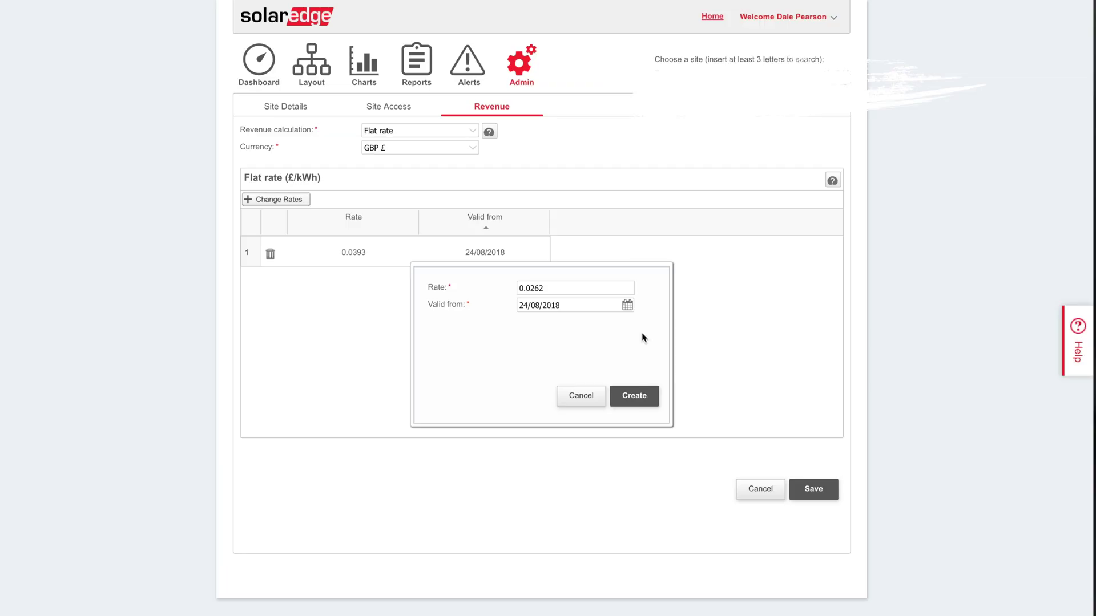
click(587, 387)
Step: Try changing the existing rate to 0.0655, cancel after the duplicate error, and delete the 0.0393 entry
click(345, 255)
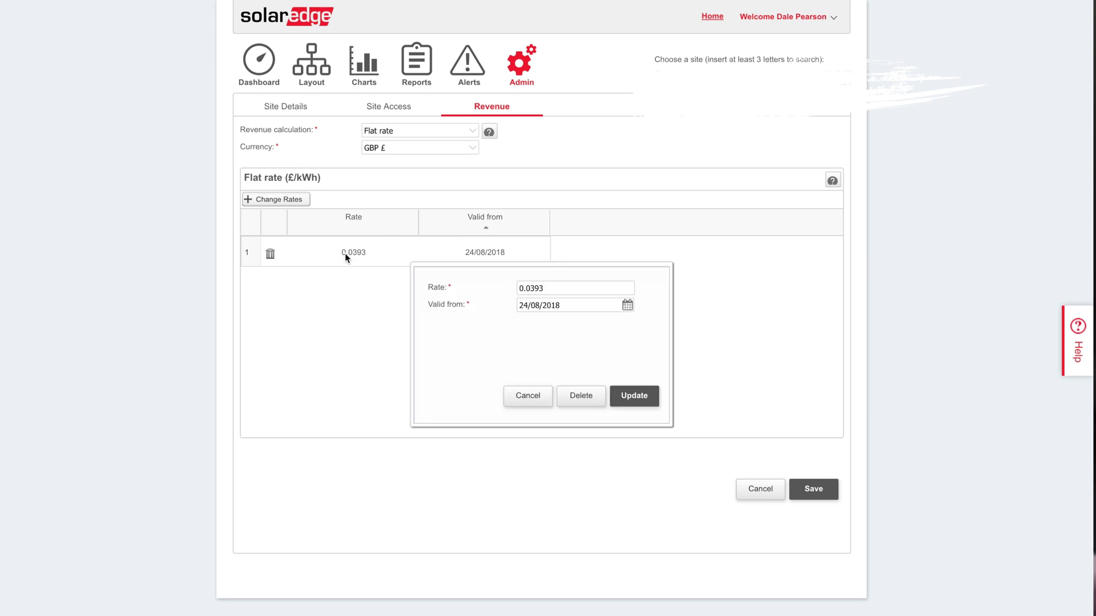
drag(552, 291, 531, 291)
text(655)
click(638, 395)
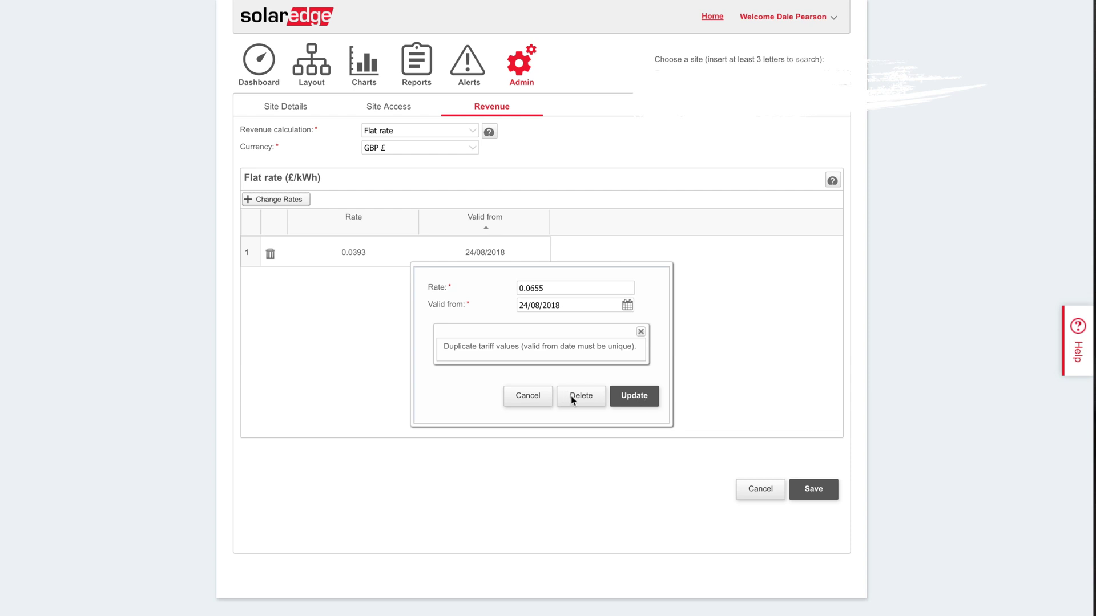
click(641, 332)
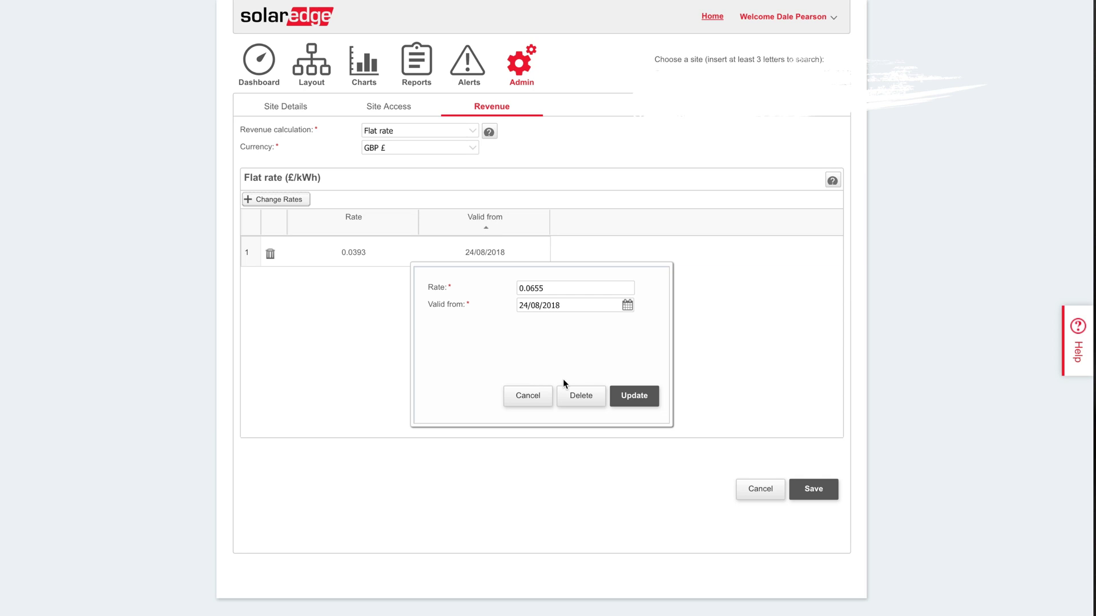
click(530, 397)
click(271, 254)
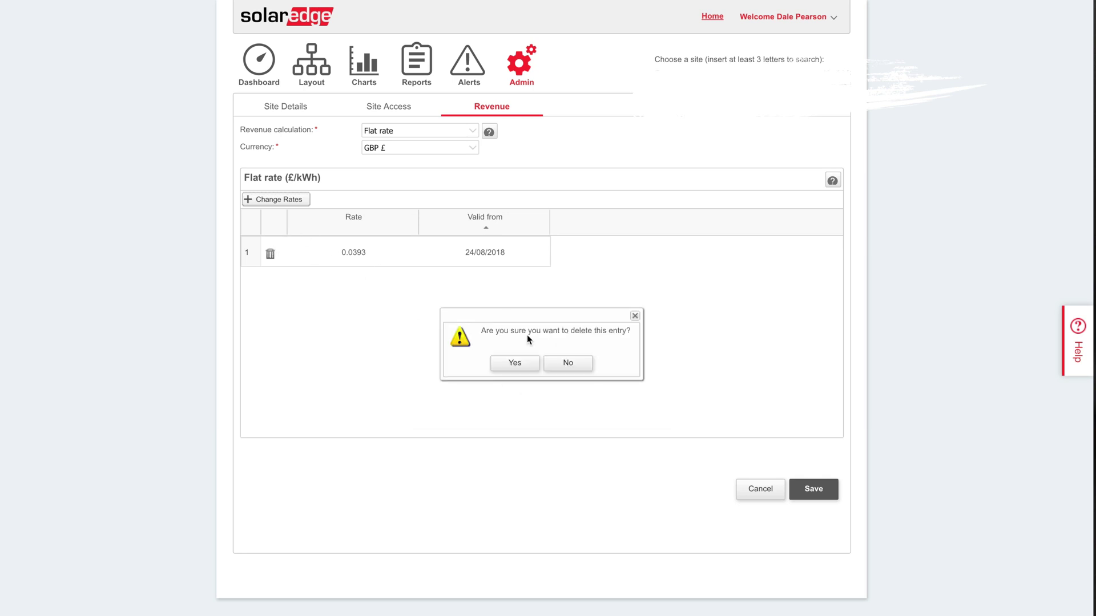
Step: Replace the old rate with a 0.0655 rate valid from 24/08/2018 and save the revenue settings
click(515, 364)
click(299, 200)
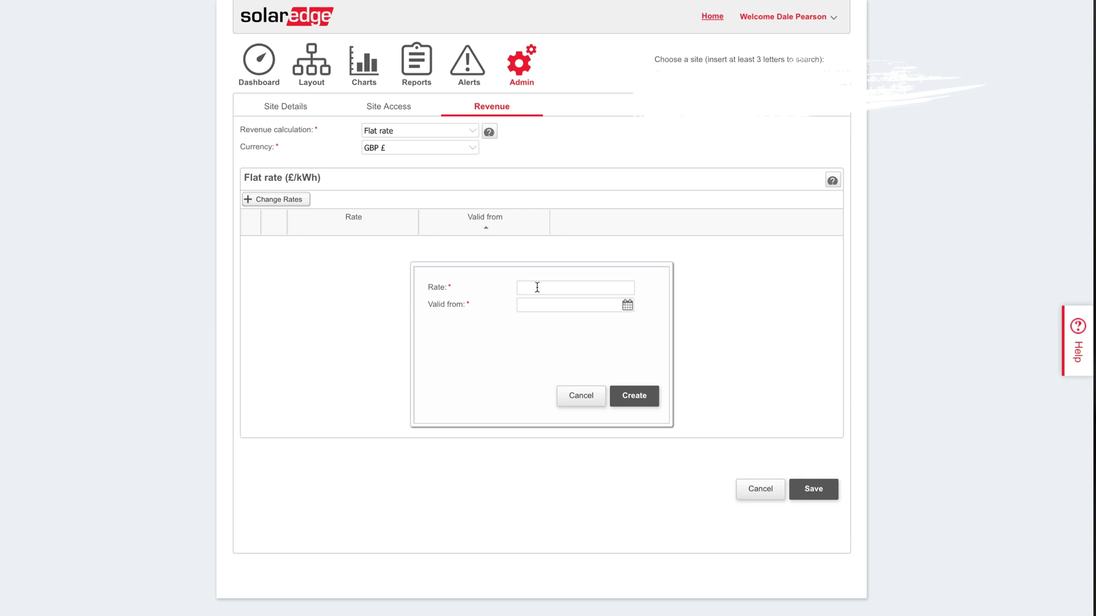
text(0.0655)
click(627, 306)
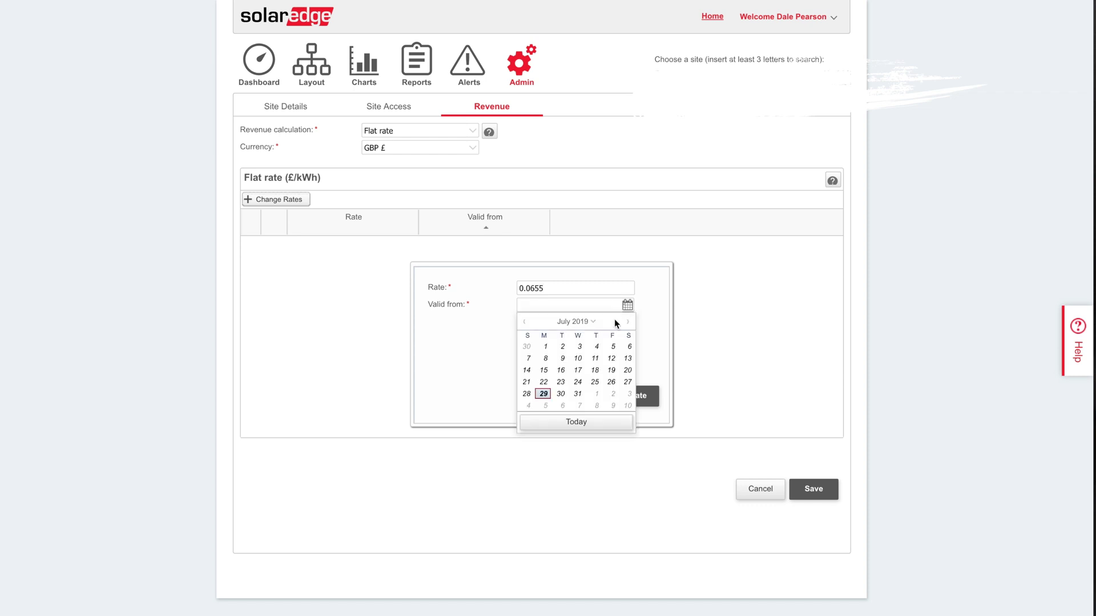
click(591, 321)
click(590, 390)
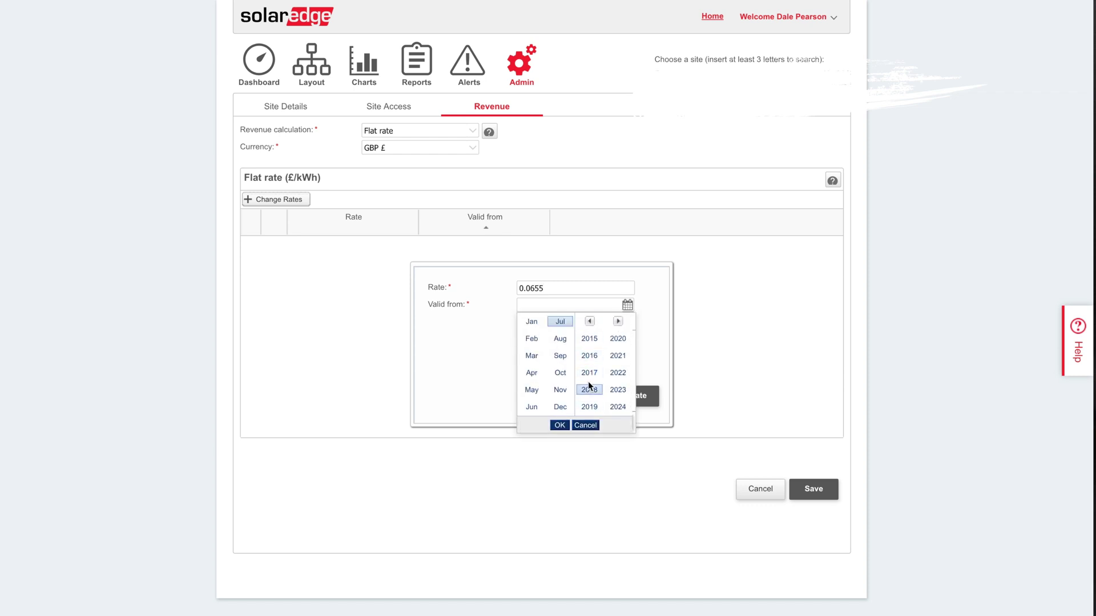
click(562, 341)
click(560, 425)
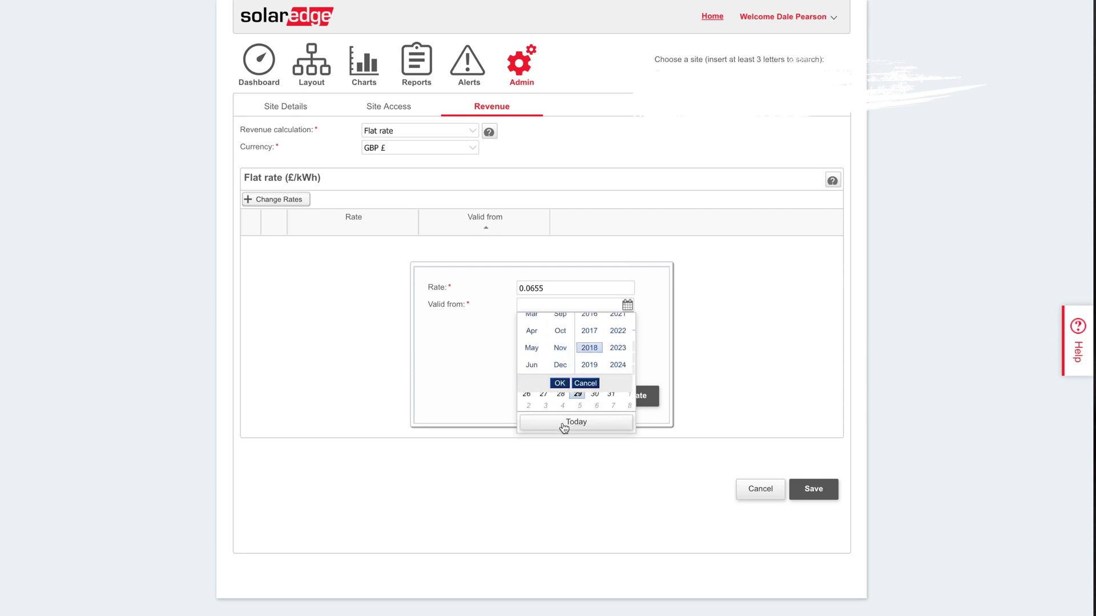
click(612, 382)
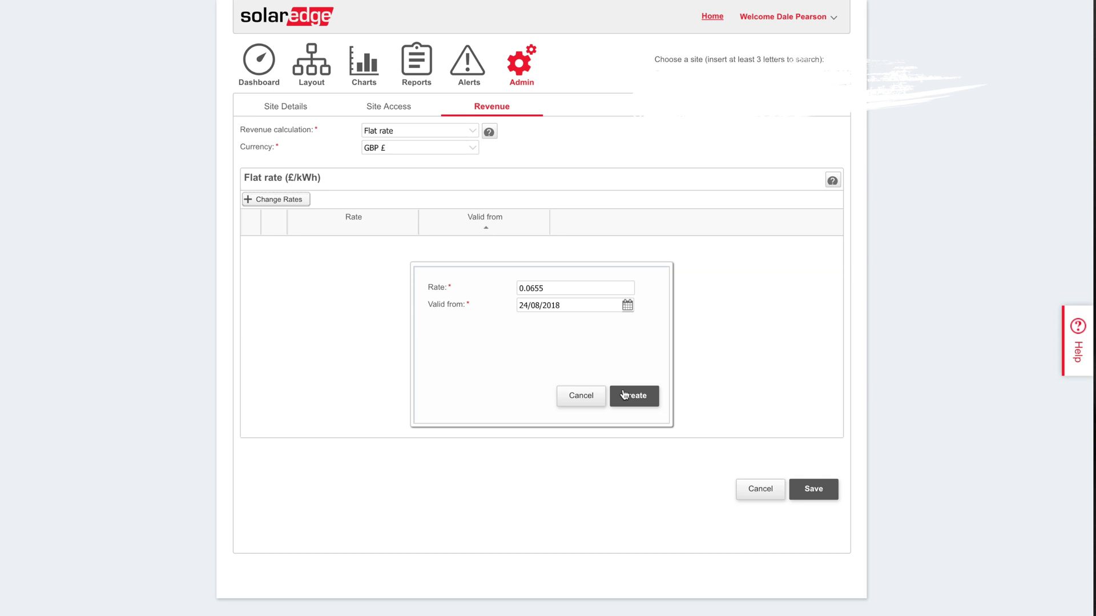
click(623, 393)
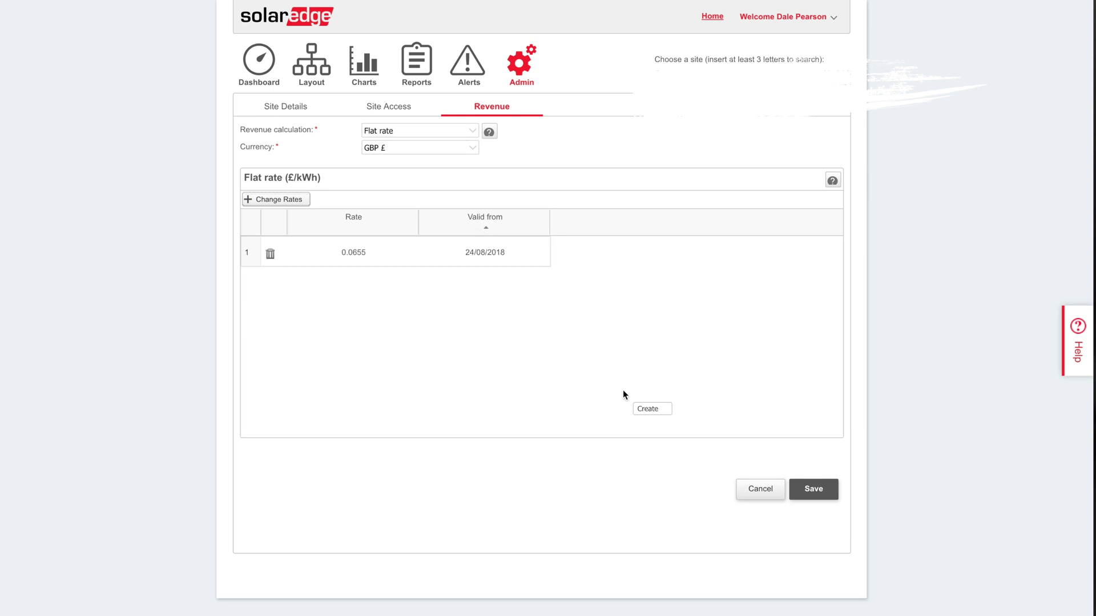
click(807, 491)
Step: Return to the site Dashboard via Site Details, then relaunch the SolarEdge mobile app
click(292, 107)
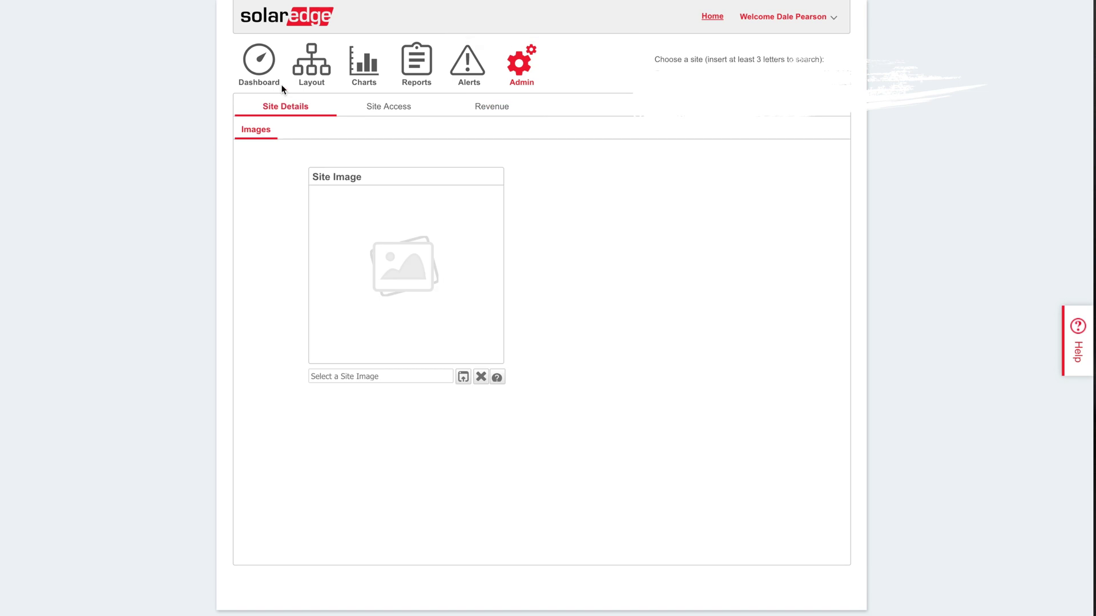
click(268, 69)
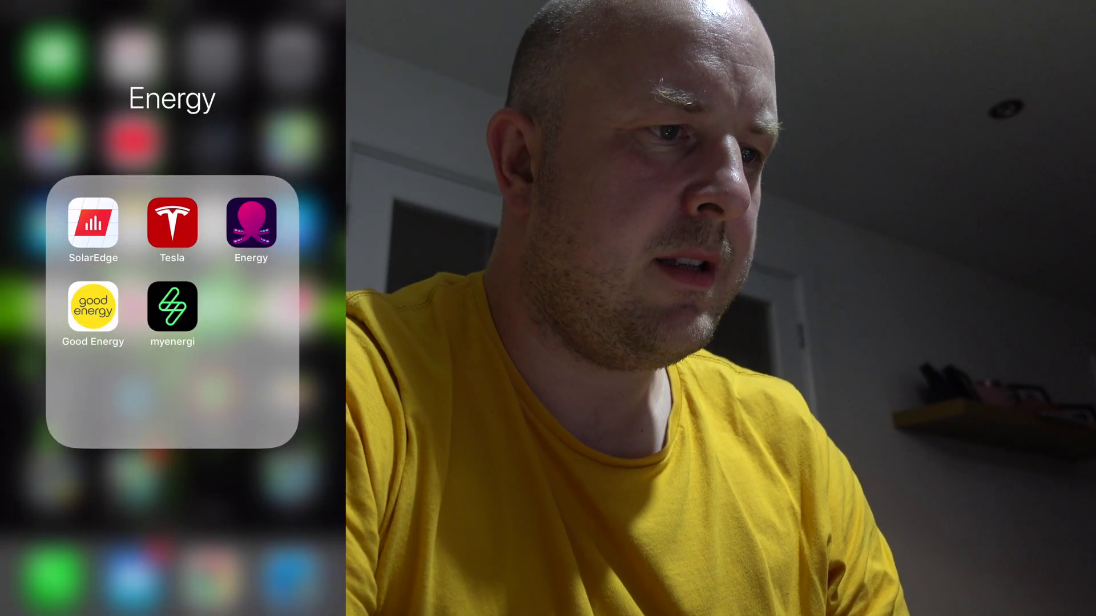
click(93, 222)
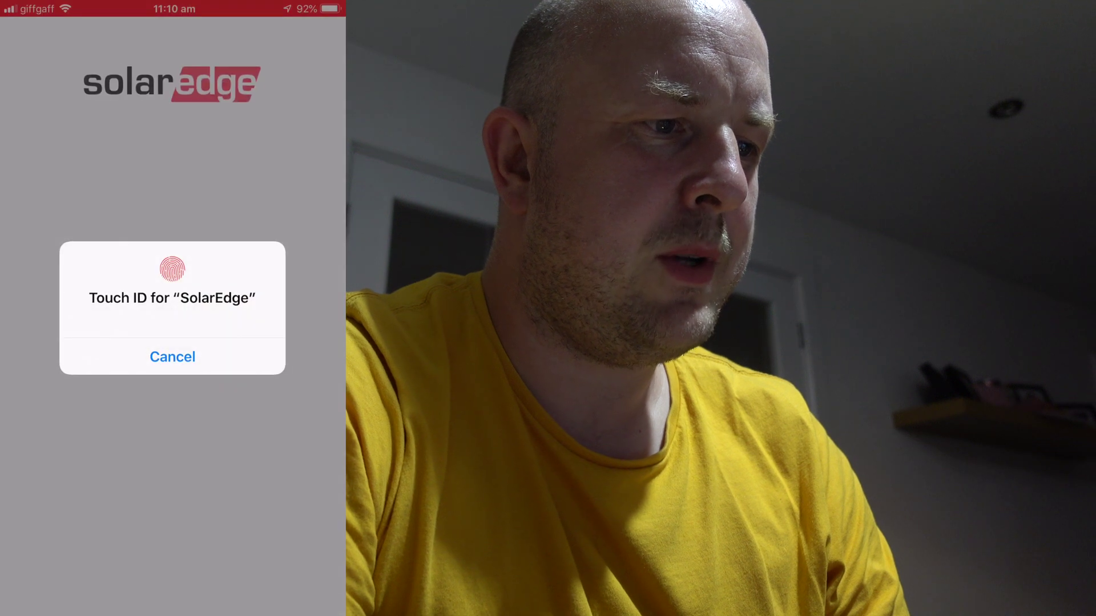